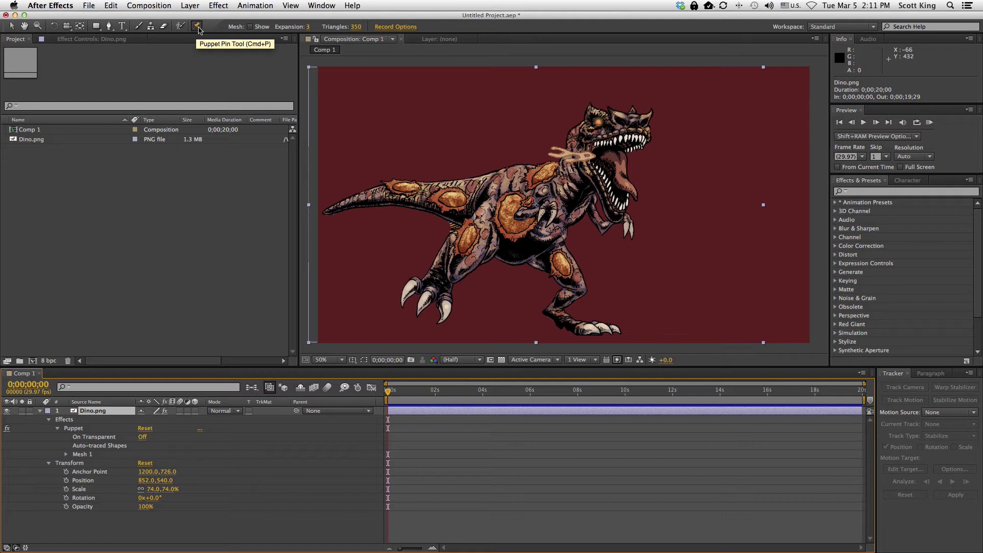
Place puppet pins on the dinosaur's tail tip, mid-tail, tail base and the middle of its torso.
click(331, 209)
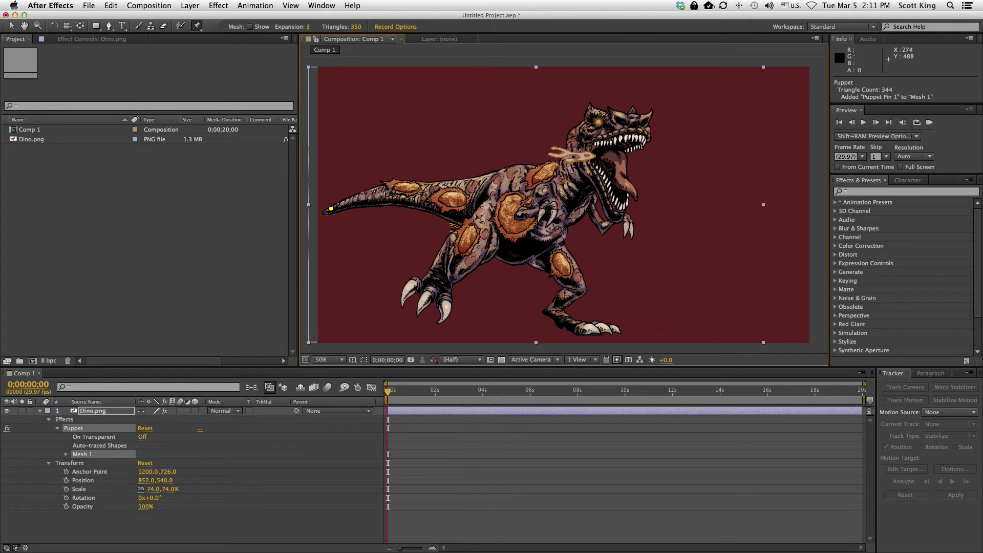
click(378, 191)
click(470, 198)
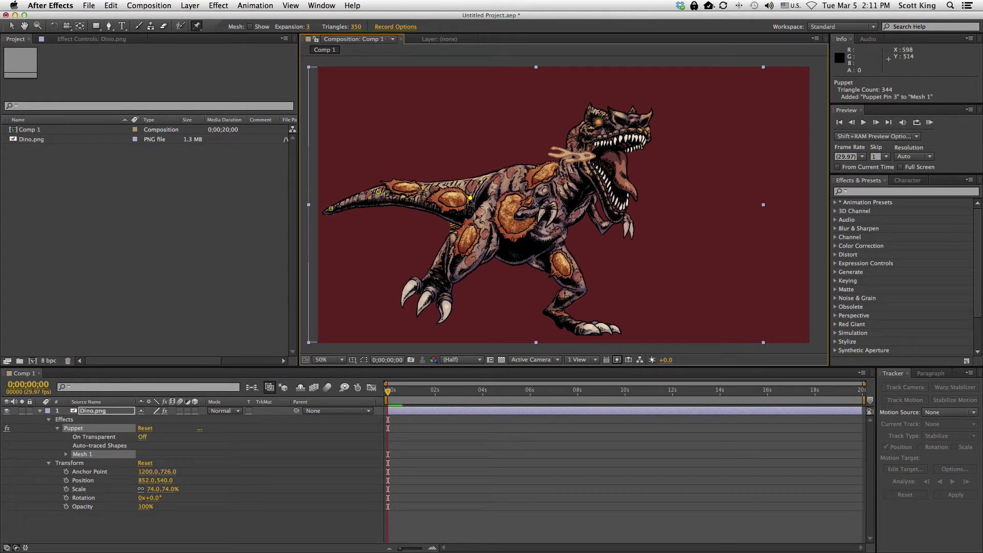
click(518, 210)
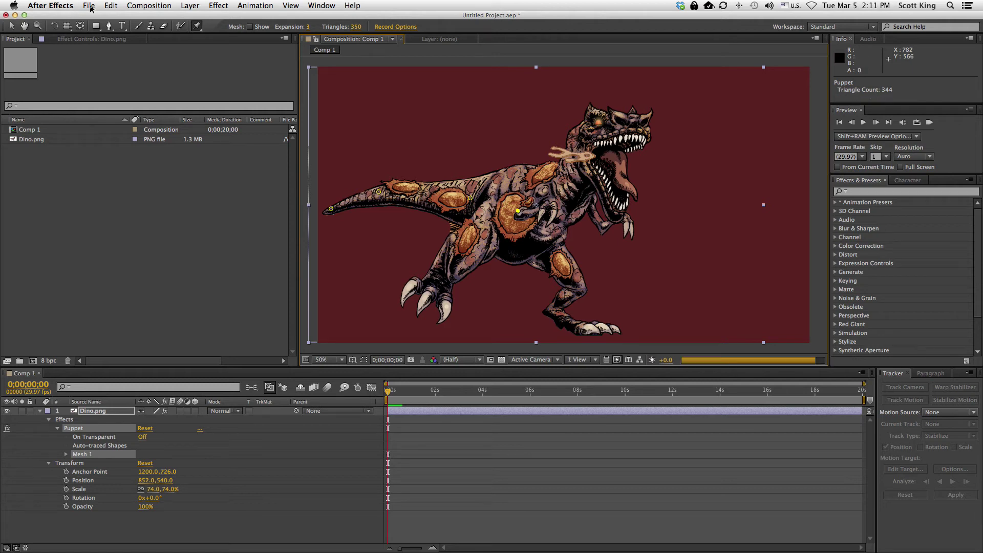
click(113, 6)
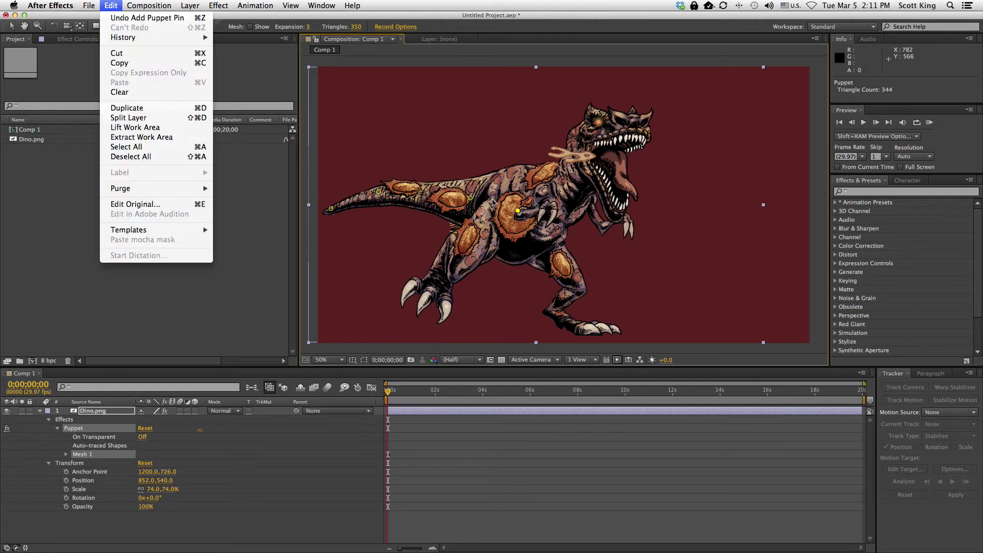
click(494, 54)
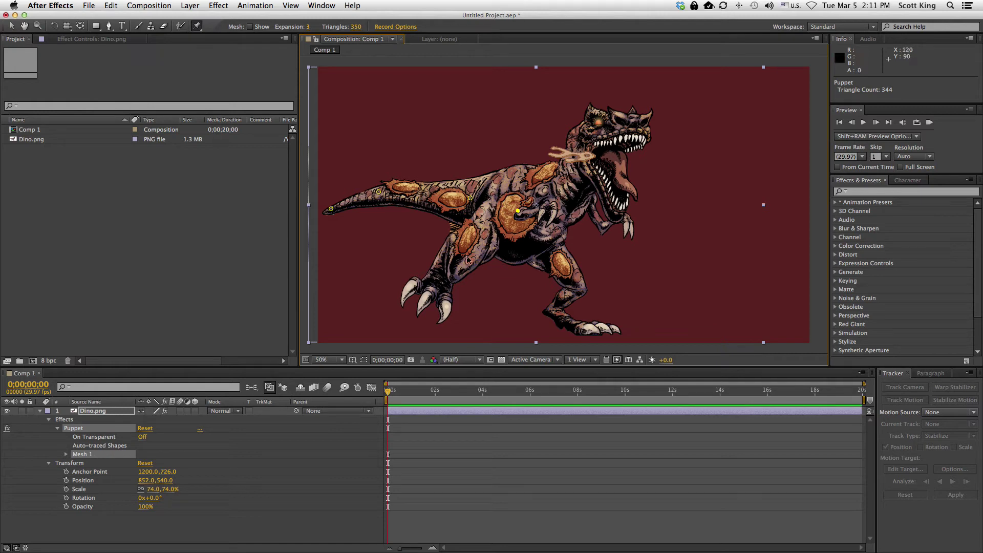
Add puppet pins along both legs: thigh, knee and foot on the rear leg, and thigh, knee, ankle and foot on the front leg.
click(462, 263)
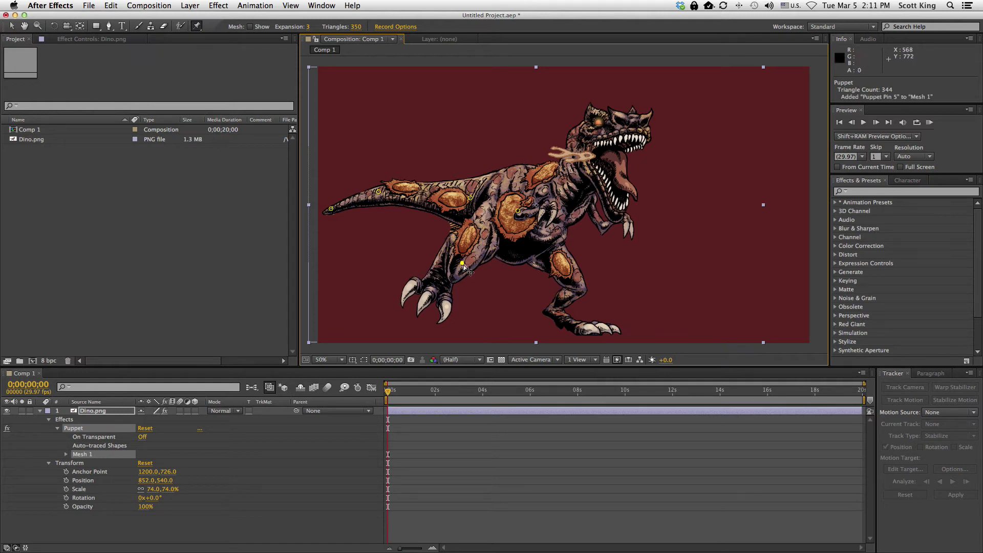
click(430, 291)
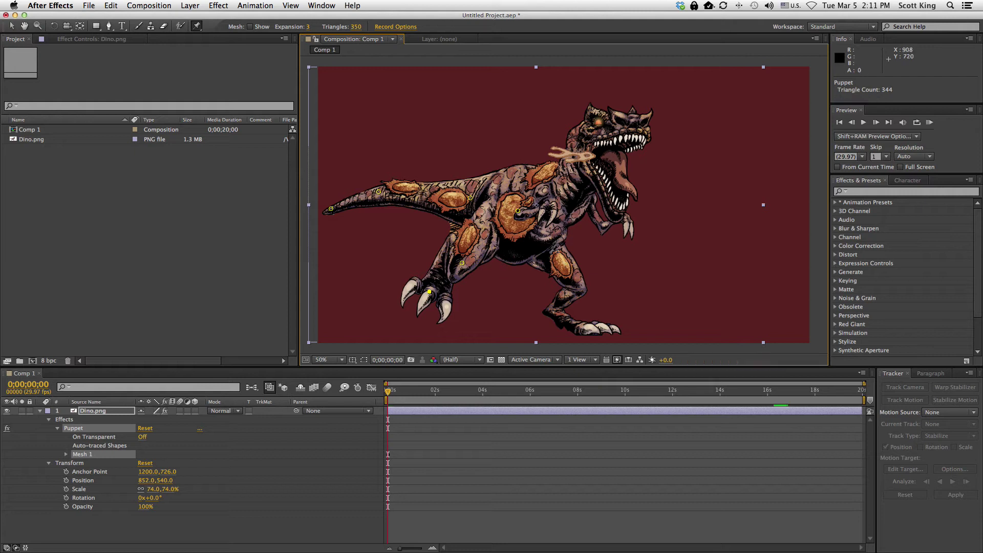
click(551, 250)
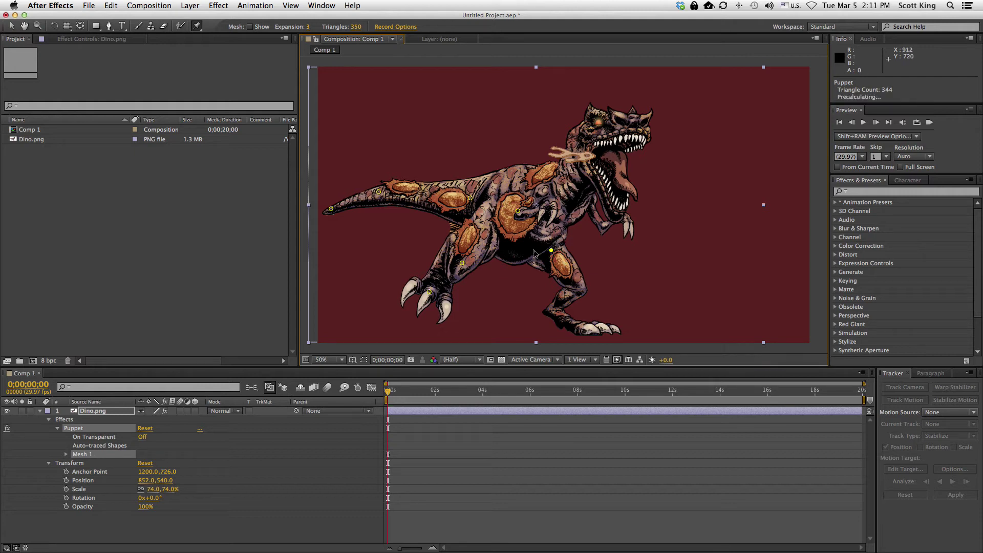
click(478, 241)
click(578, 287)
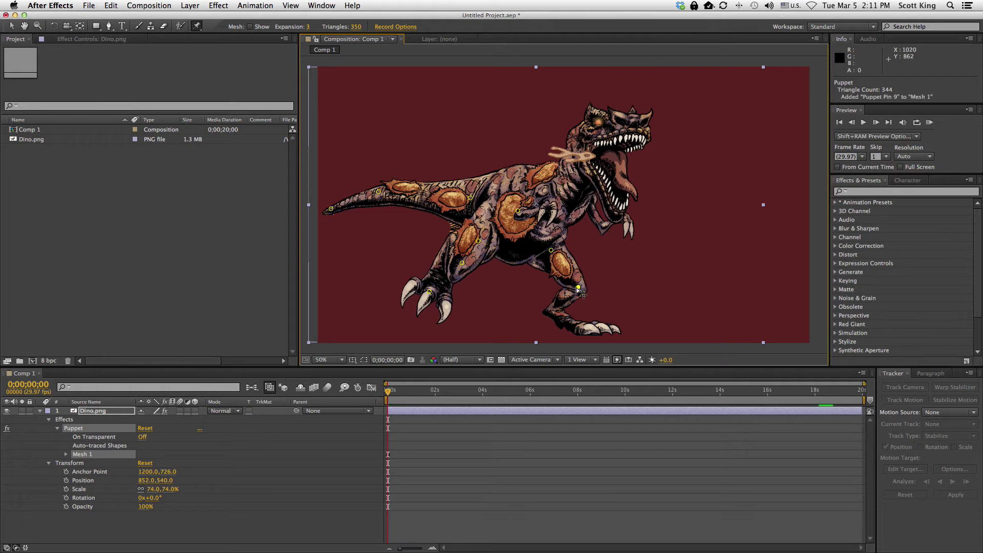
click(550, 310)
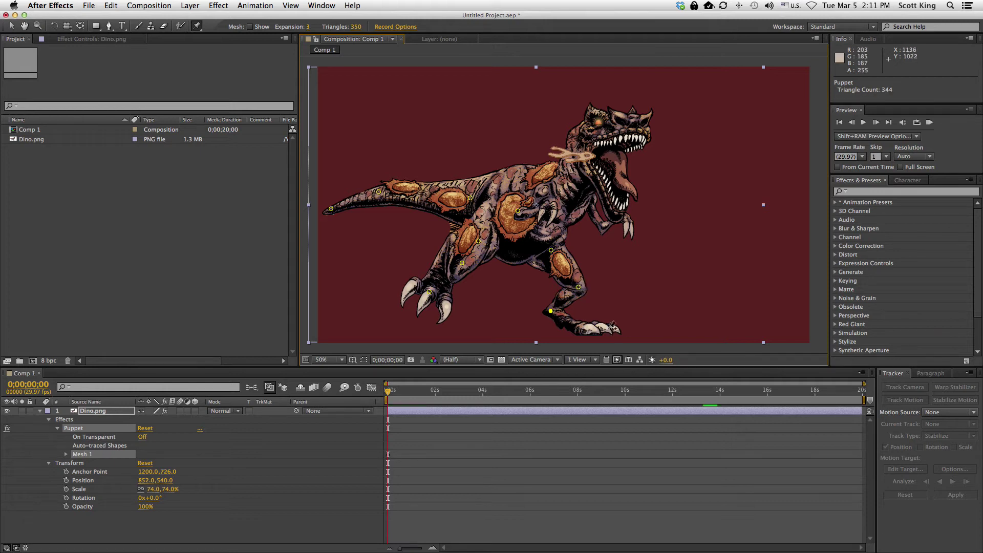
click(607, 328)
Add puppet pins on the neck and upper head, four along the tongue, and one on the lower jaw.
click(573, 175)
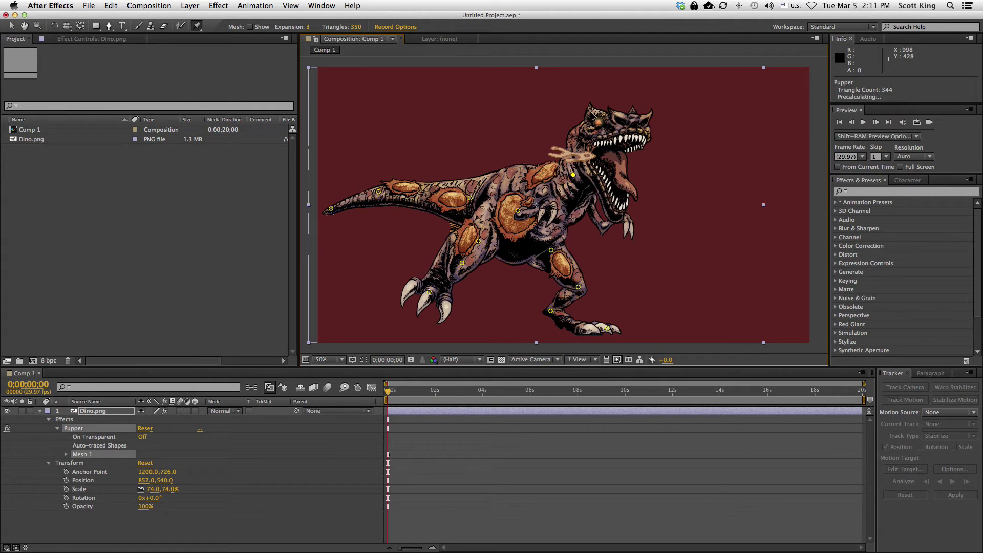
click(616, 126)
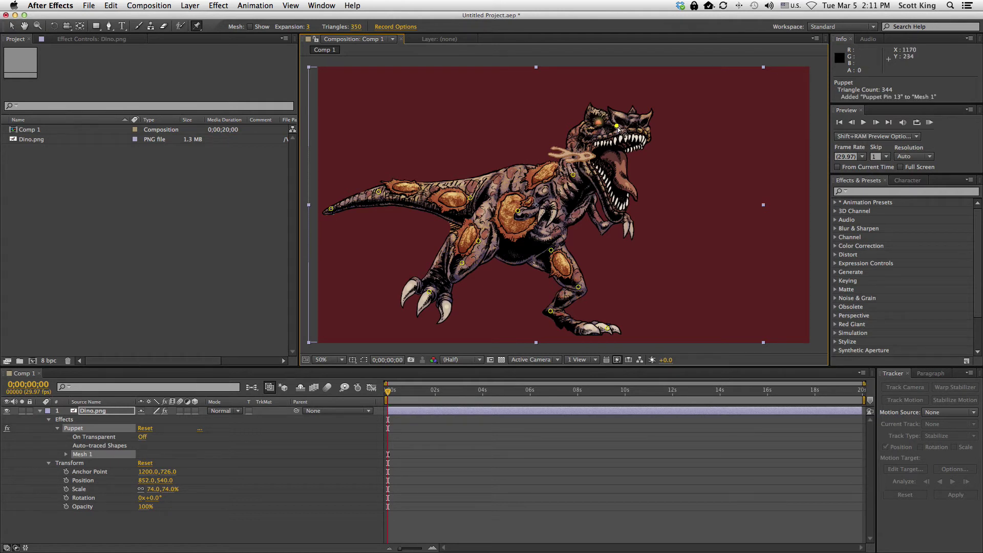
click(617, 161)
click(621, 170)
click(625, 183)
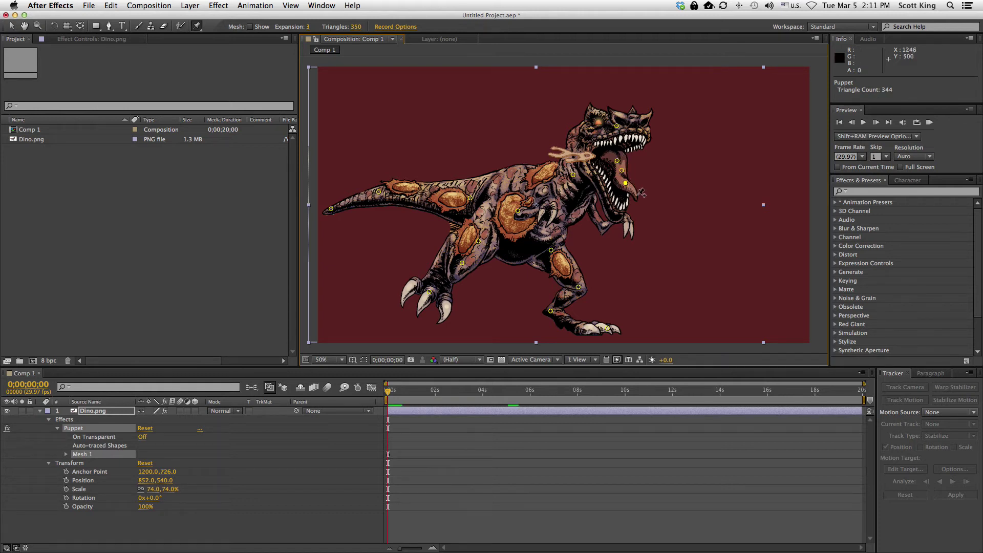
click(635, 195)
click(613, 204)
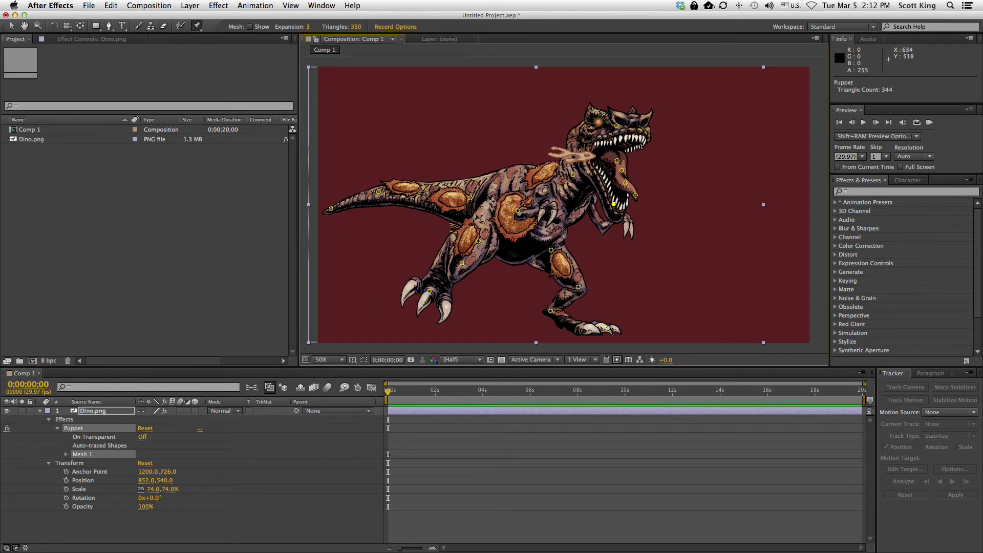
At 0;00;01;00, pose the raised rear leg by moving its foot pin down and forward and its knee pin forward, and scrub back to the start.
mouse_move(387, 392)
mouse_down()
mouse_move(596, 393)
mouse_move(387, 393)
mouse_up()
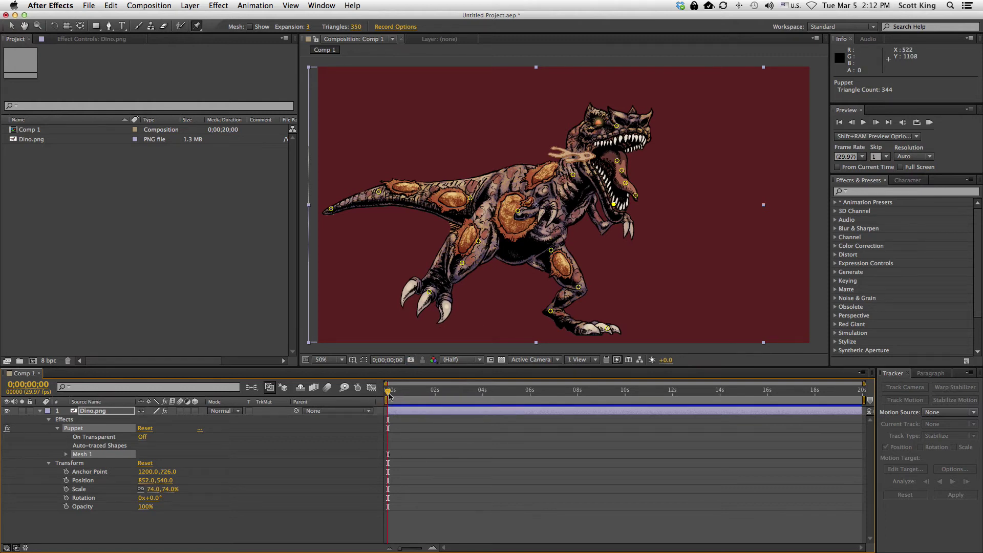
drag(394, 394, 417, 393)
drag(401, 548, 408, 549)
drag(426, 393, 422, 394)
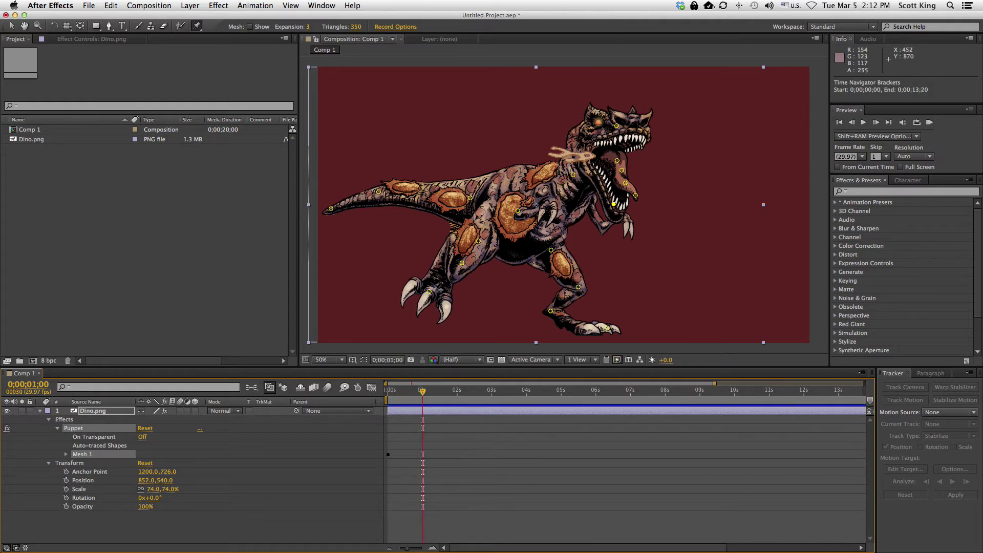
drag(430, 293, 449, 299)
drag(469, 266, 465, 308)
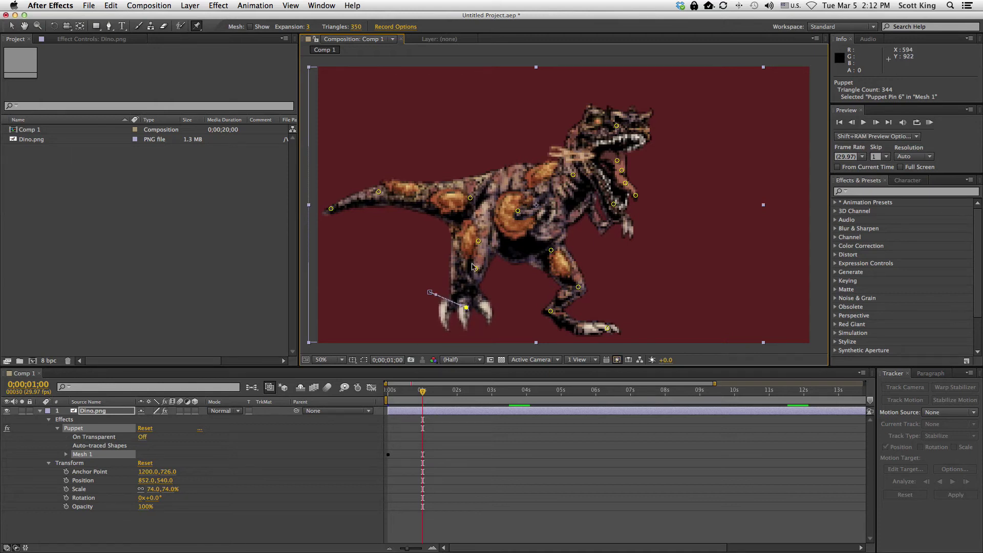
drag(482, 271, 491, 274)
drag(403, 393, 360, 400)
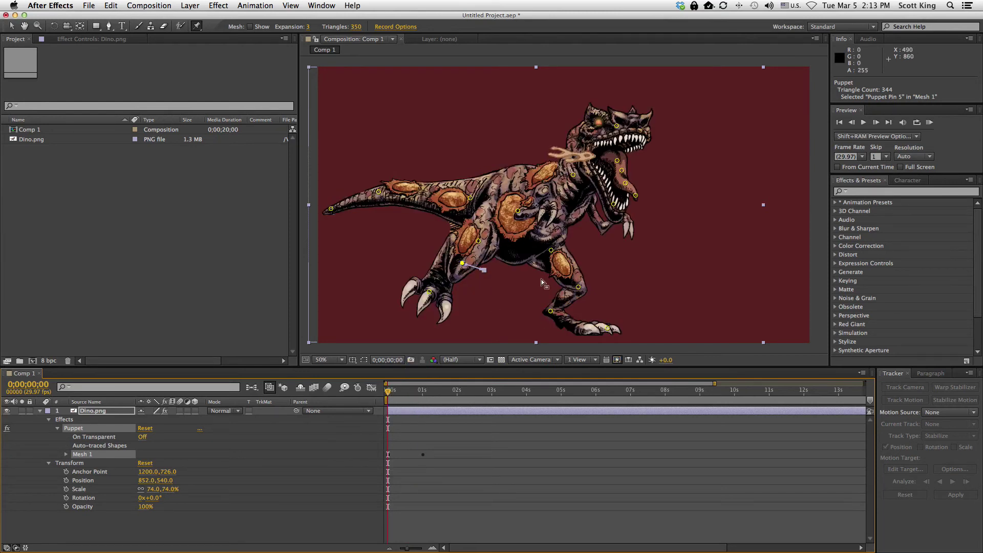
At 0;00;01;00, bend the front leg by pulling its ankle, foot and knee pins back and up, and scrub back to the start.
drag(387, 392, 422, 391)
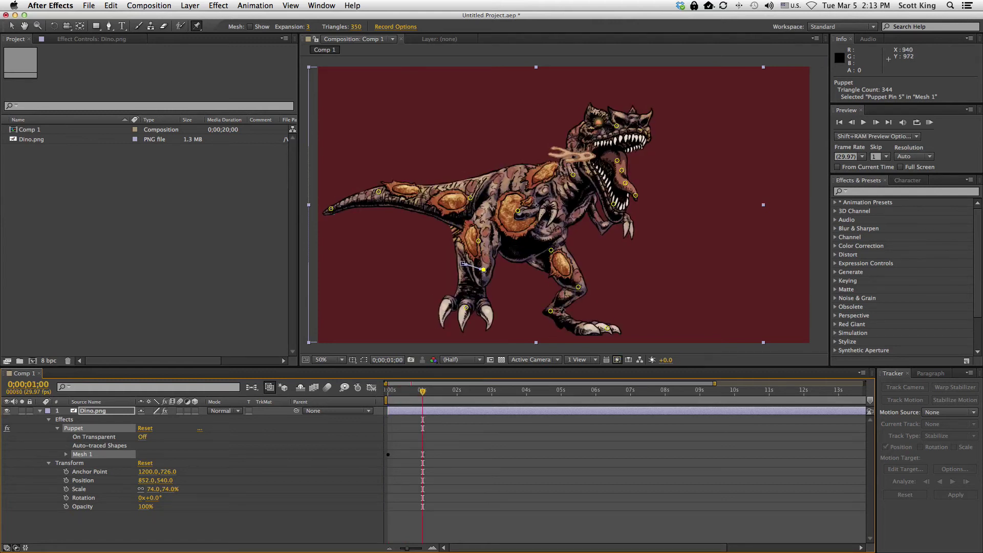
drag(550, 310, 536, 303)
drag(606, 328, 557, 321)
click(578, 288)
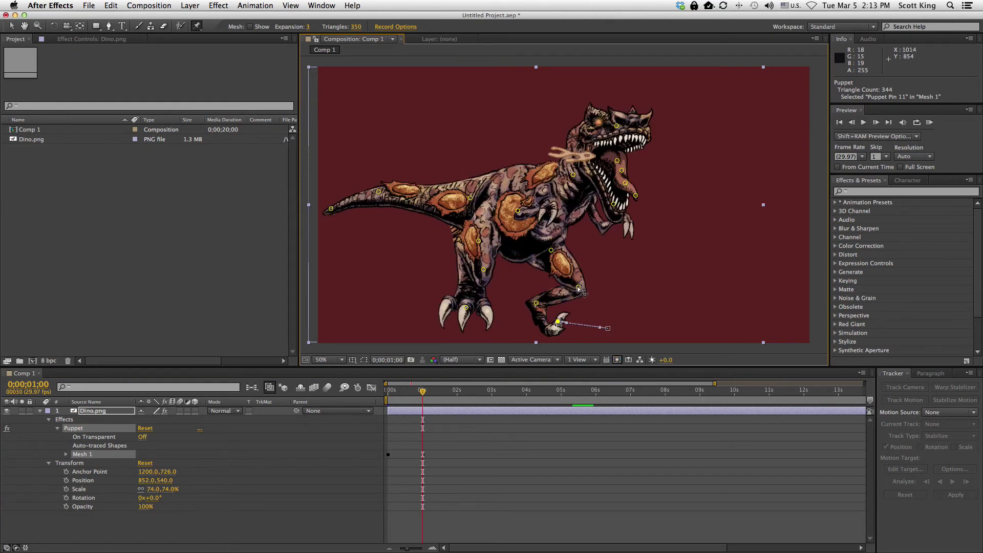
mouse_move(570, 285)
mouse_down()
mouse_move(562, 281)
mouse_move(573, 281)
mouse_up()
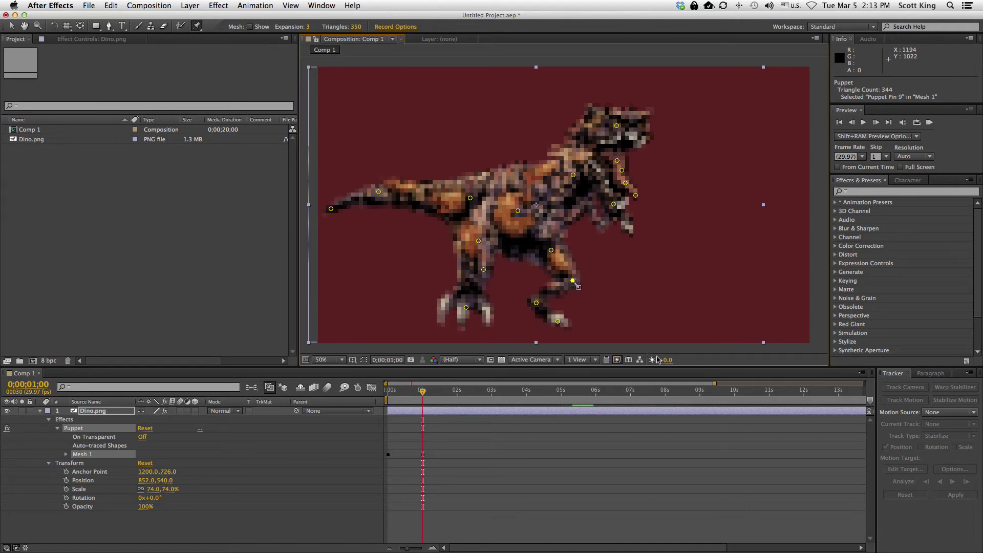
drag(415, 393, 385, 395)
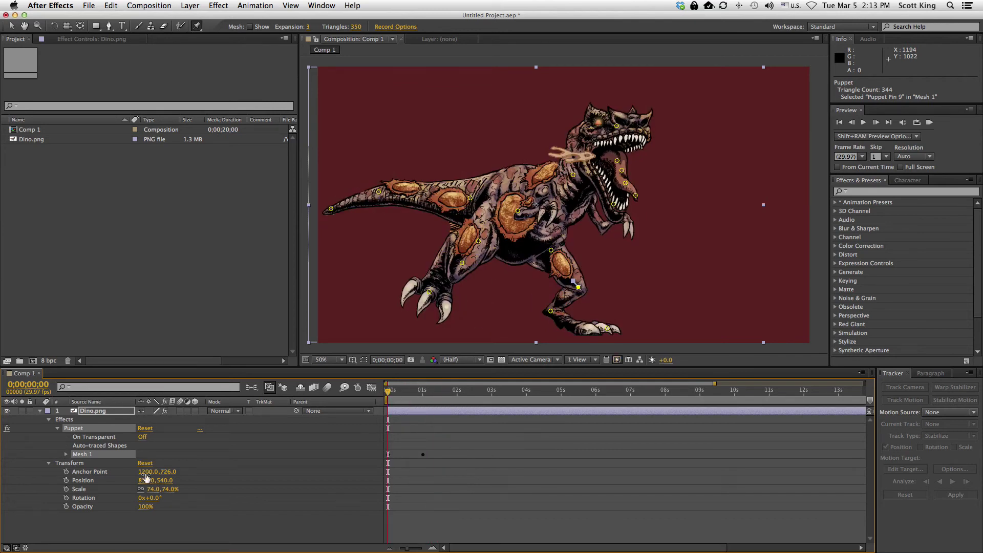
Expand Mesh 1 and its Deform group in the Dino.png layer to list all puppet pins.
click(65, 454)
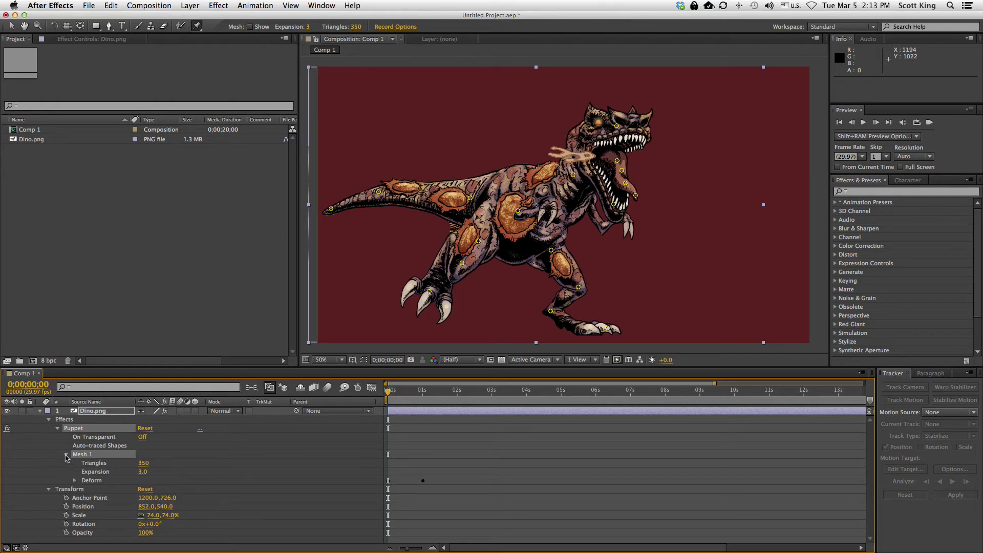
click(74, 480)
scroll(185, 456, down, 3)
scroll(142, 441, up, 1)
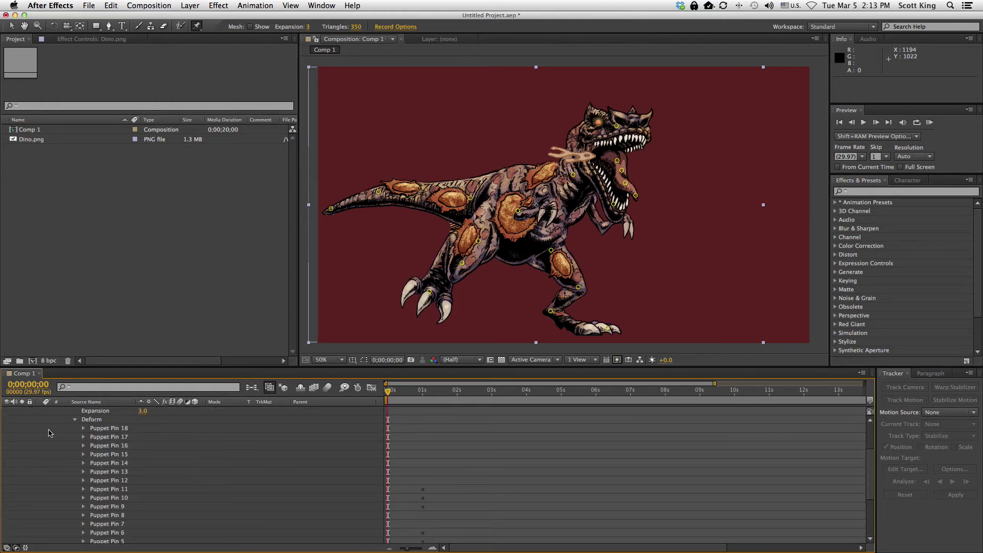
scroll(97, 420, up, 4)
scroll(181, 479, down, 4)
scroll(202, 481, down, 1)
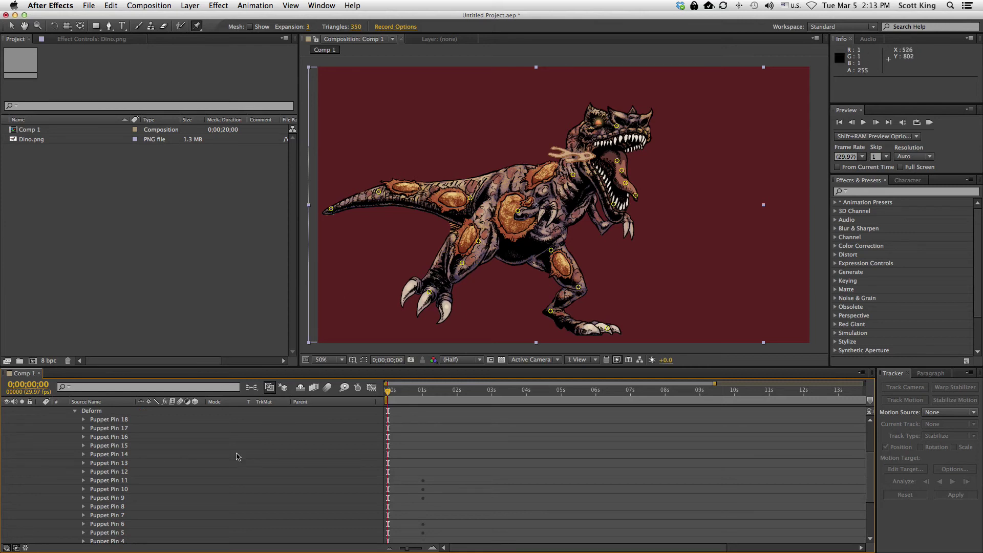
scroll(224, 472, down, 1)
Reveal the position keyframes of Puppet Pins 11, 10, 9, 6 and 5.
click(83, 463)
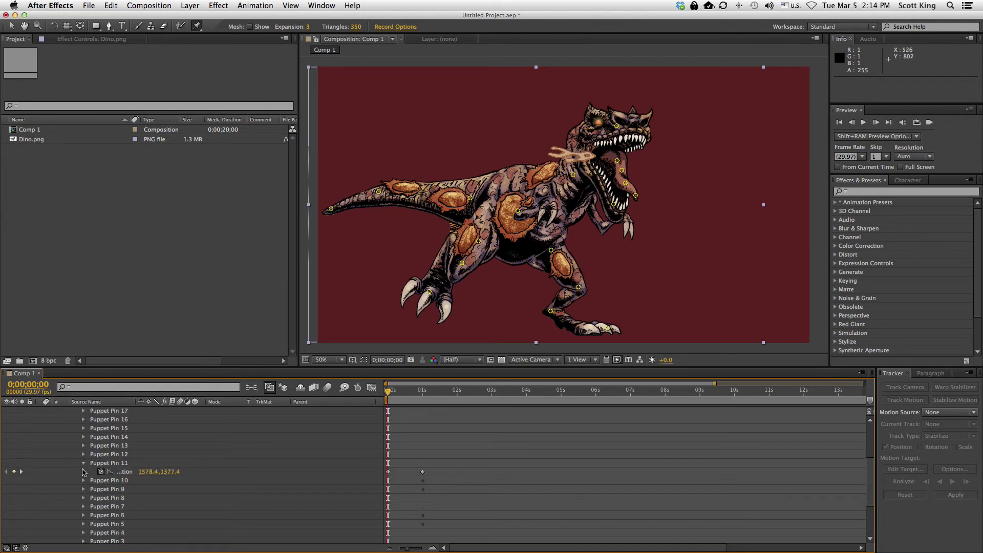
click(84, 481)
click(83, 498)
scroll(102, 460, down, 3)
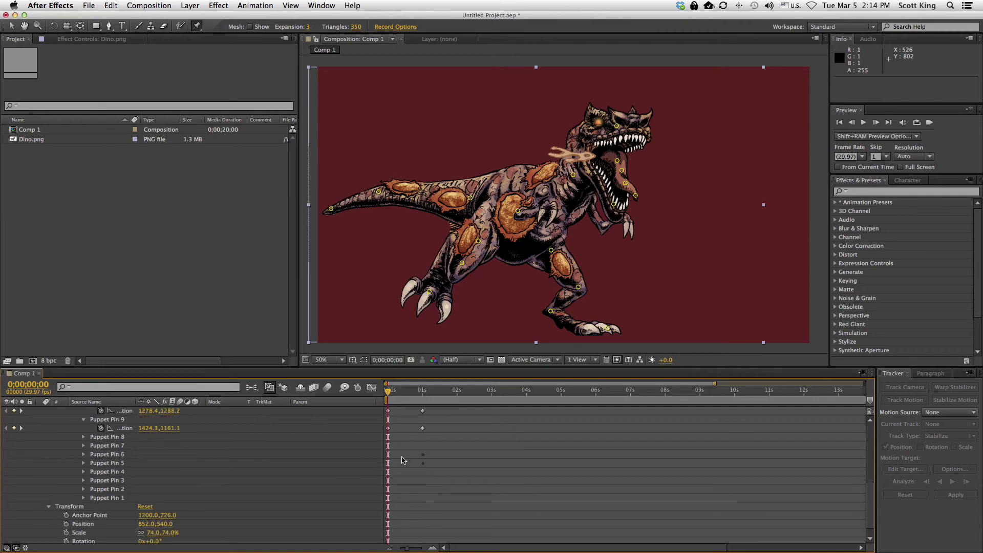
click(83, 463)
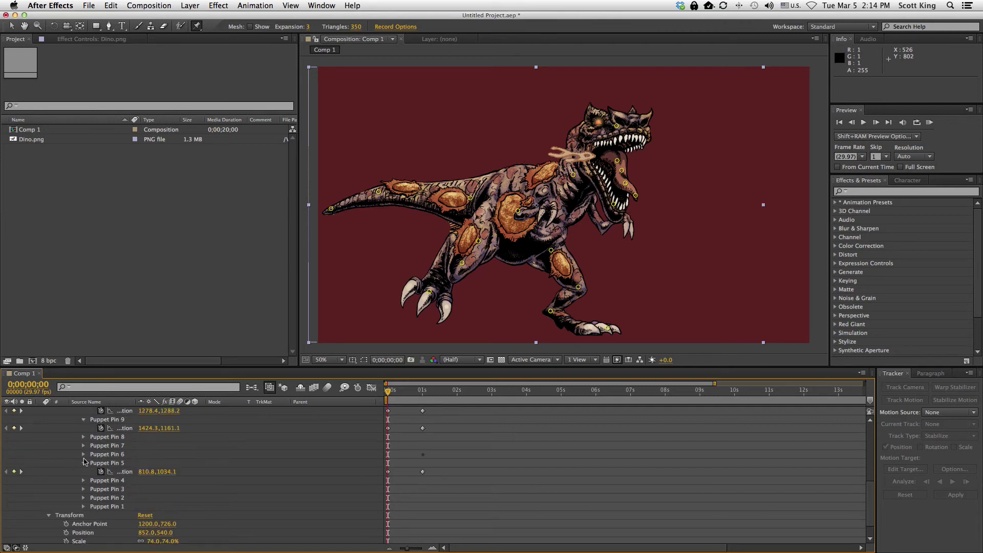
click(83, 454)
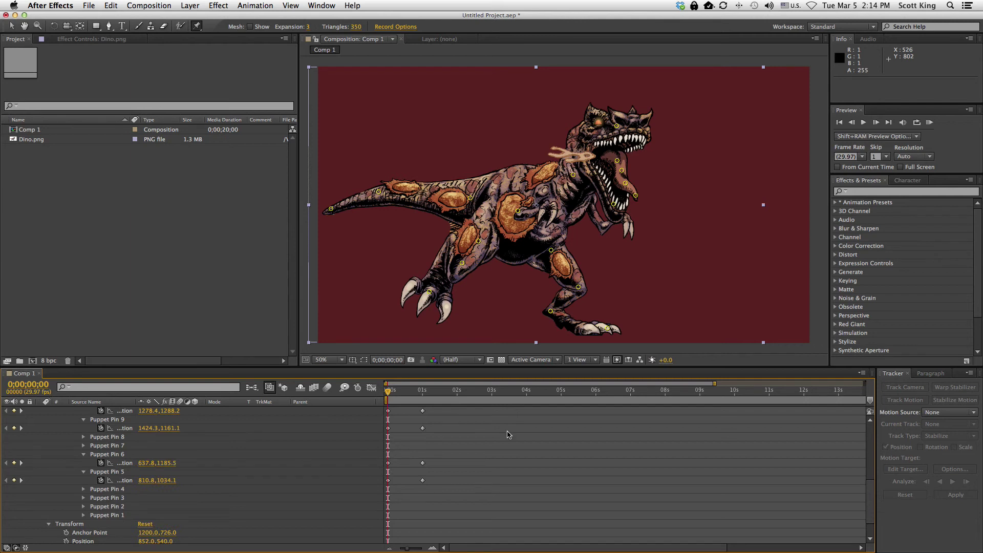
scroll(509, 441, up, 1)
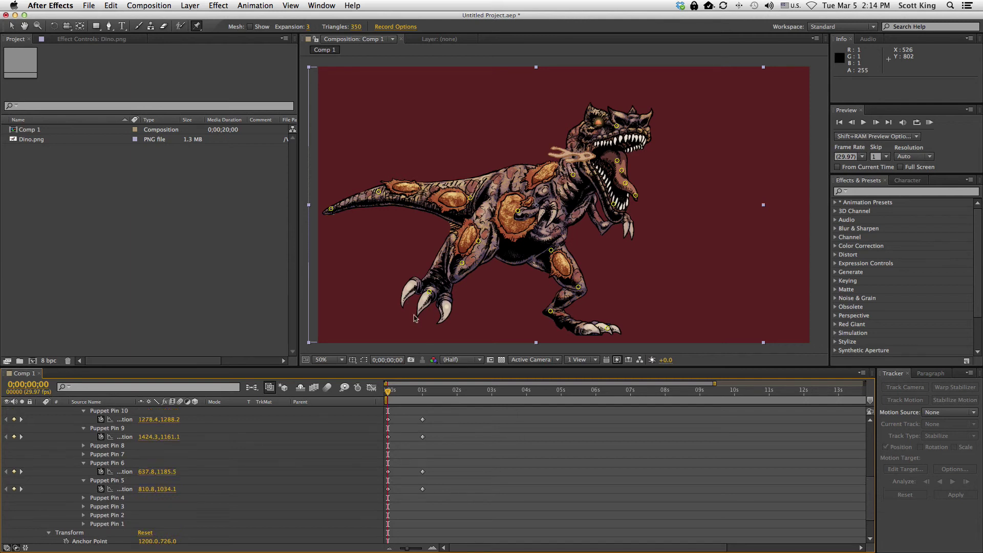
Select the position keyframes of the five animated leg pins at 0 and 1 second and copy them.
drag(463, 500, 374, 407)
drag(371, 381, 364, 513)
scroll(461, 450, down, 3)
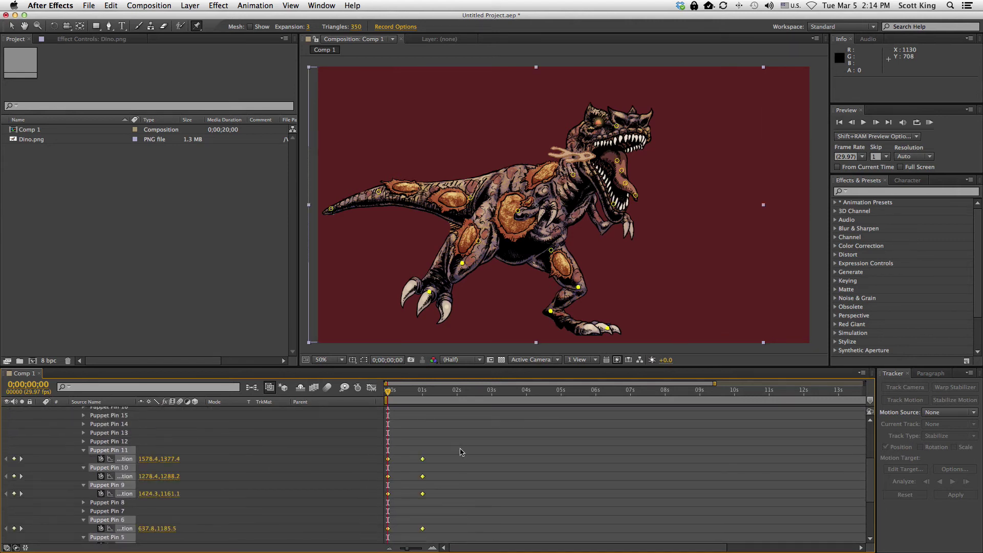
right_click(423, 460)
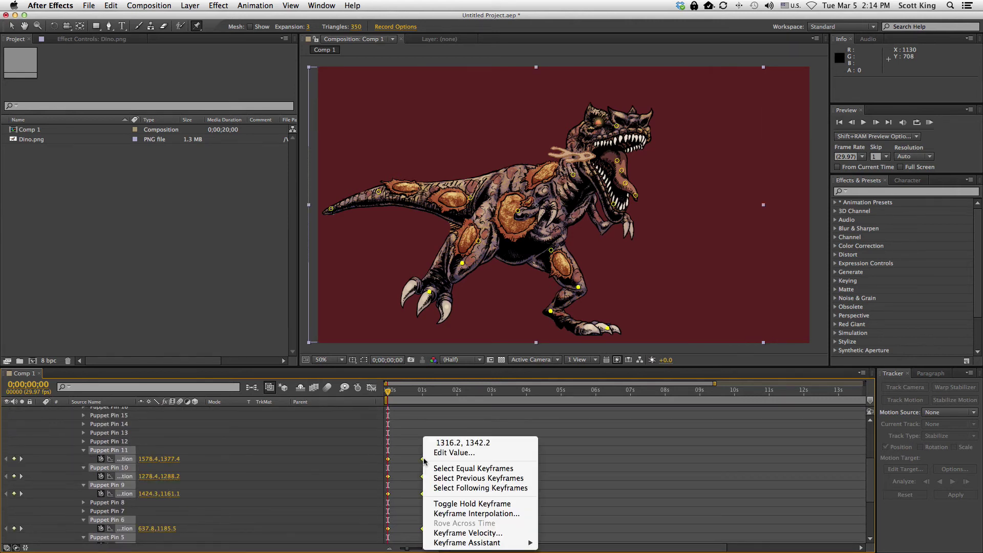
click(597, 412)
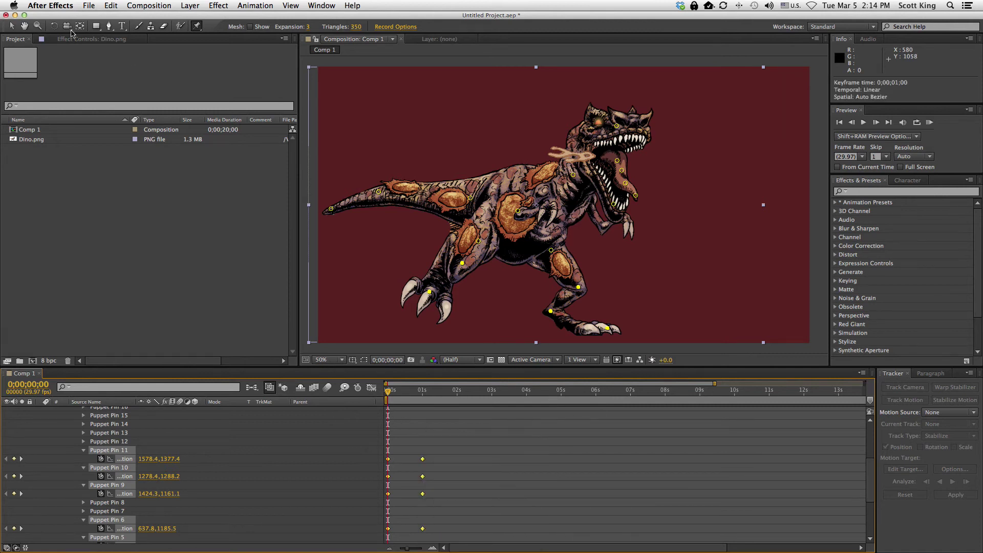
click(111, 5)
click(126, 64)
Paste the copied leg-pin keyframes at 2, 4, about 6 and about 8 seconds, and return to the start of the timeline.
drag(401, 395, 461, 388)
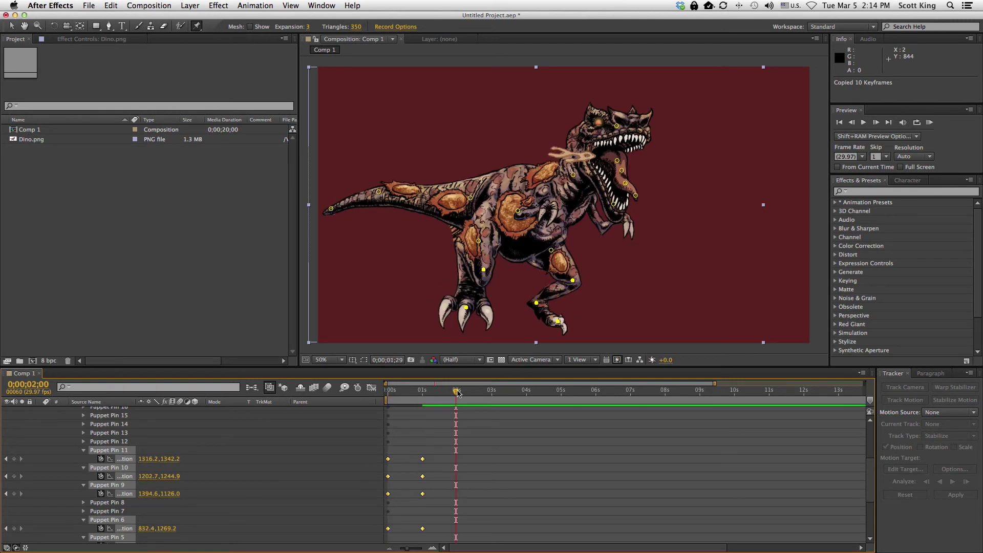
click(111, 6)
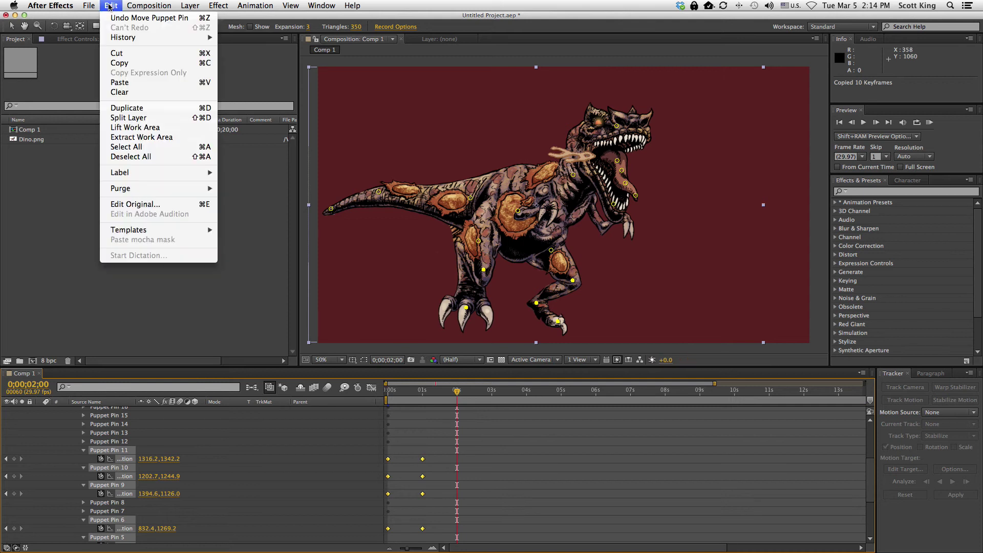
click(137, 85)
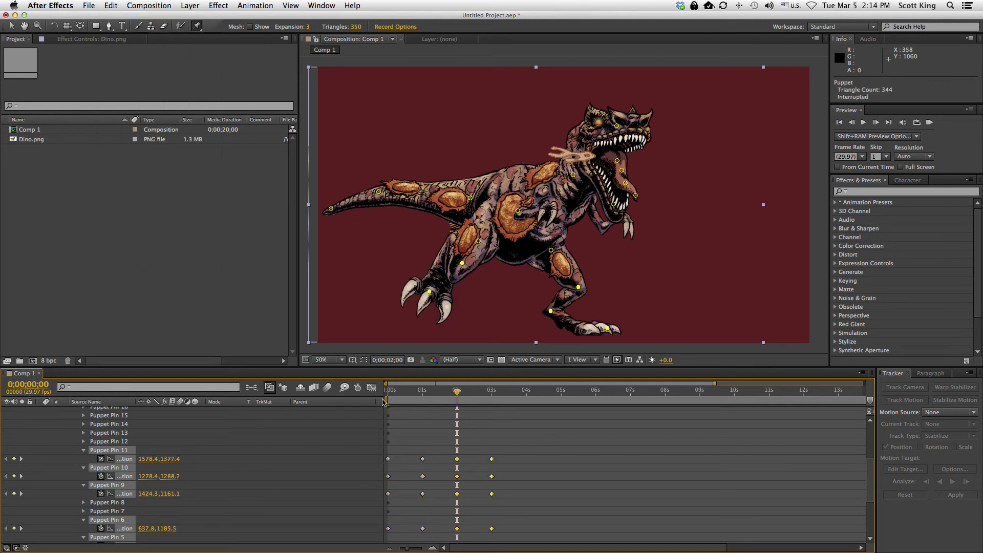
drag(394, 392, 524, 404)
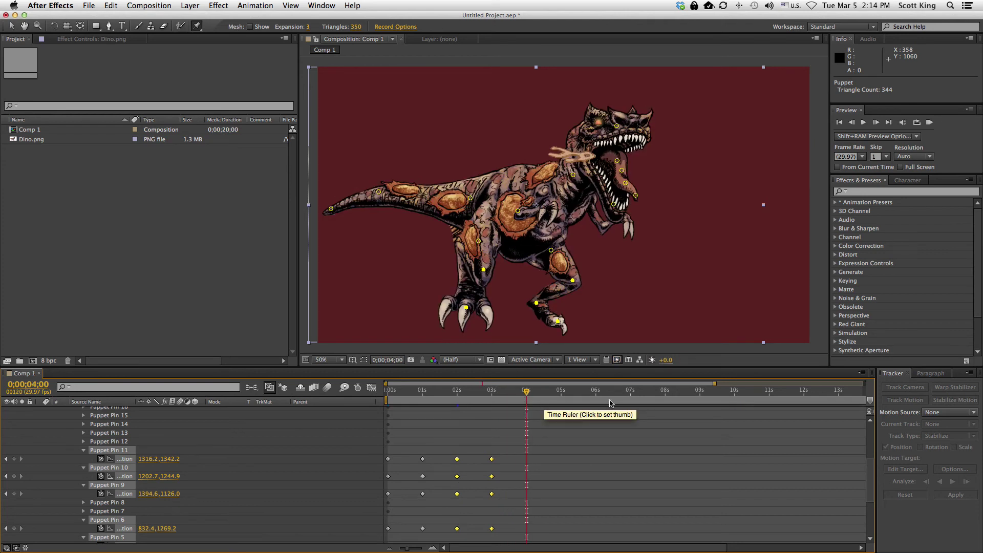
key(cmd+v)
drag(527, 392, 598, 393)
key(cmd+v)
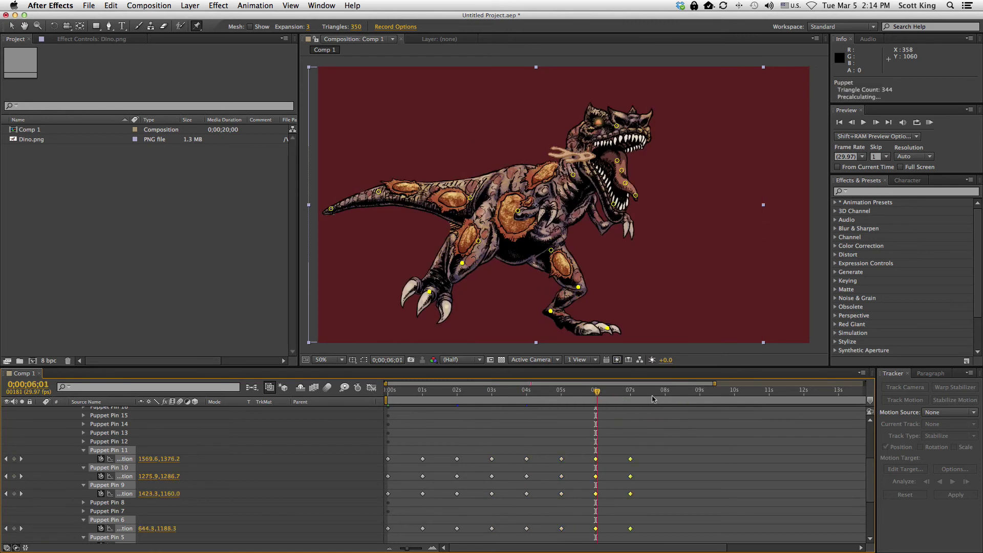
drag(664, 398, 652, 395)
key(cmd+v)
drag(570, 404, 365, 399)
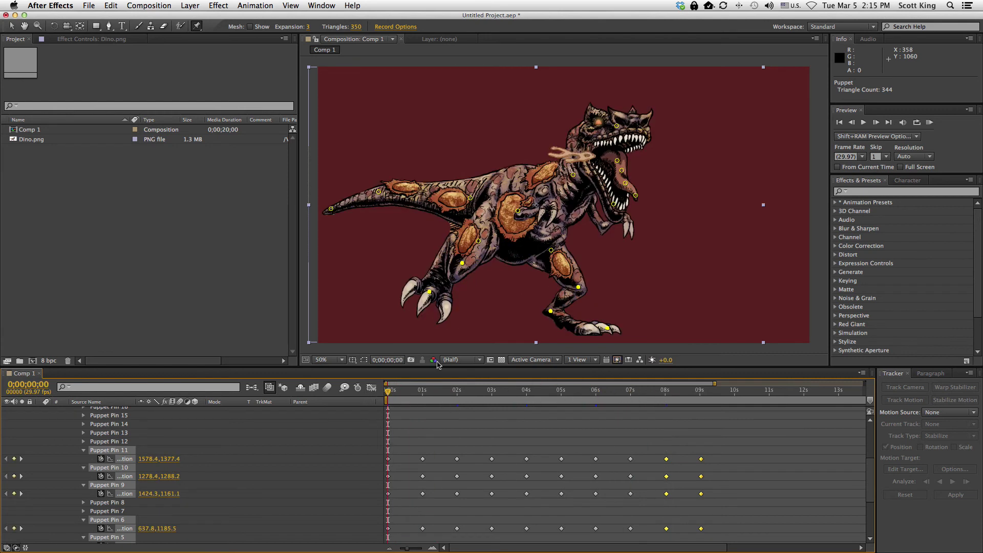
Set the composition view's resolution to Full and keep the time at the start.
click(458, 362)
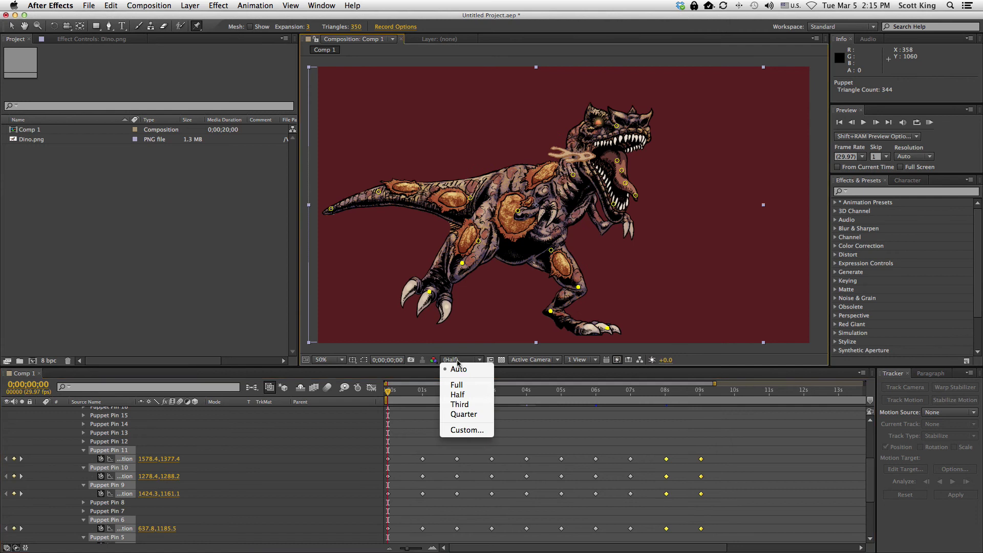
click(465, 385)
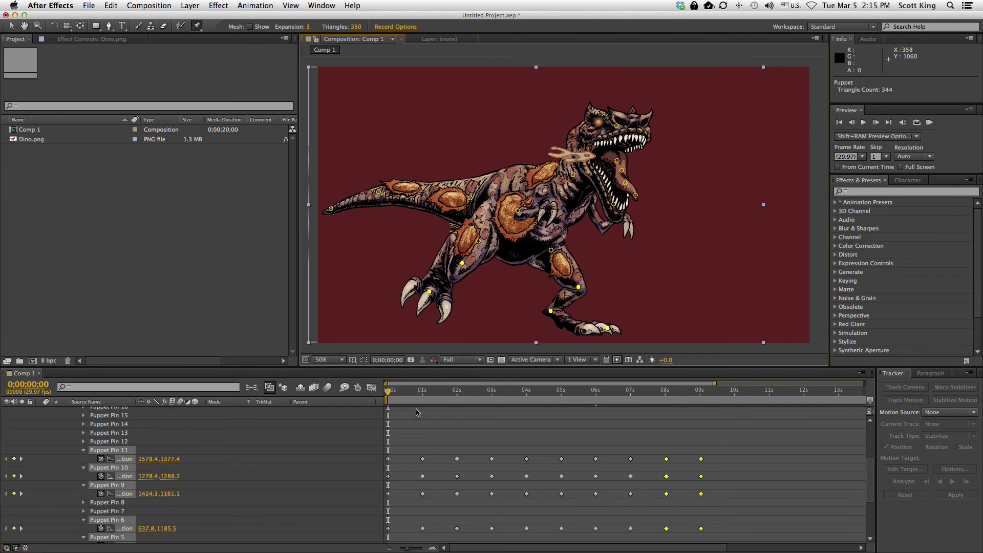
drag(417, 395, 385, 397)
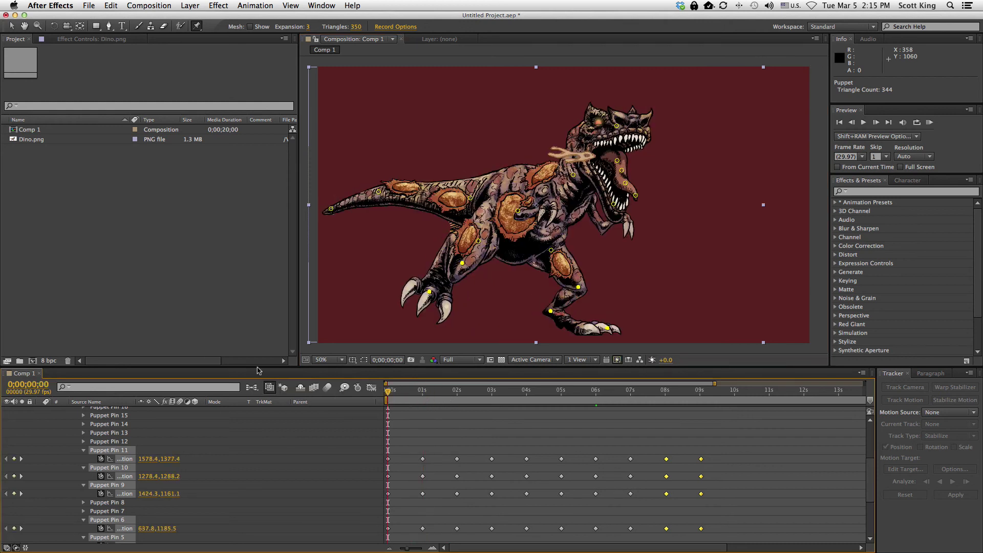
Enable Position keyframing for the Dino.png layer at 0 seconds and move the dinosaur out past the frame's left edge, to about -772, 556.
scroll(214, 463, up, 4)
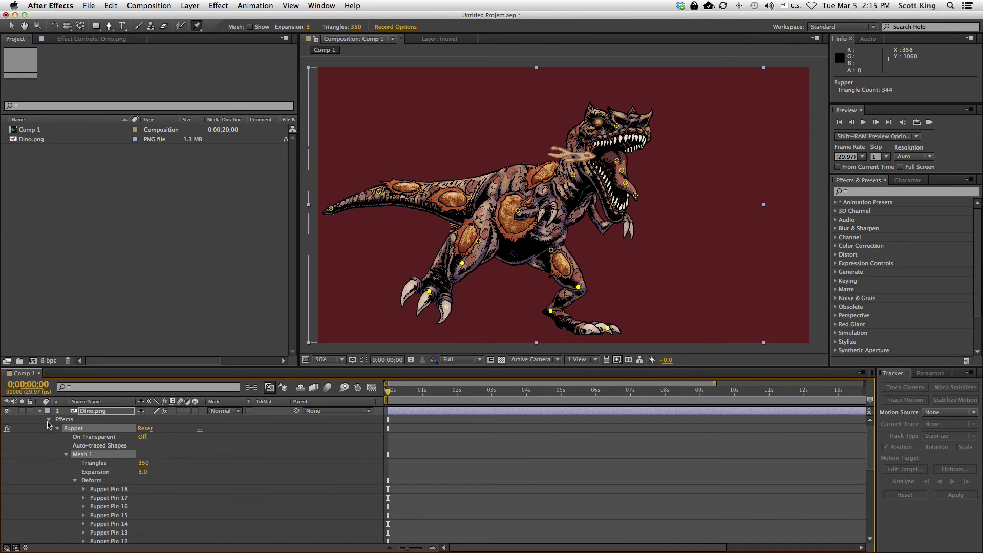
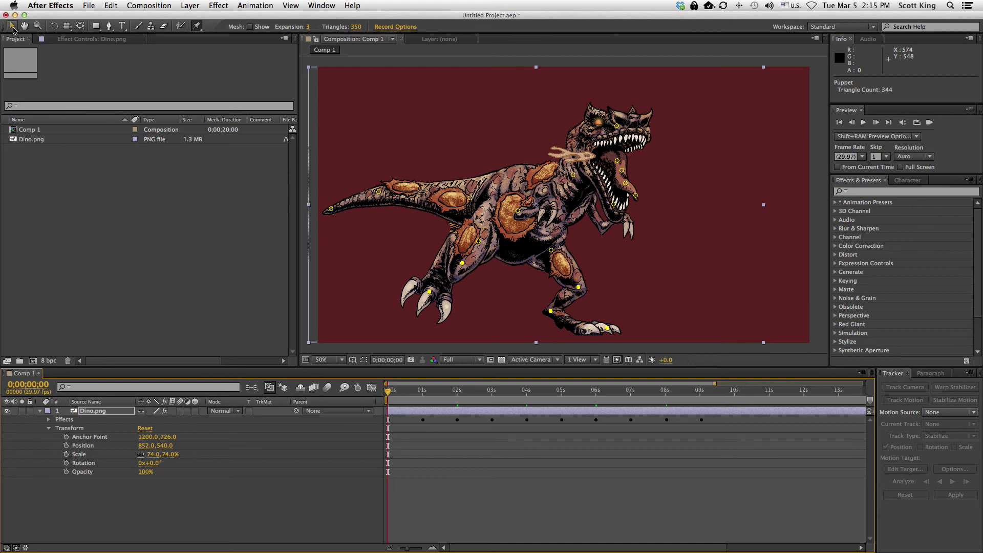
click(12, 26)
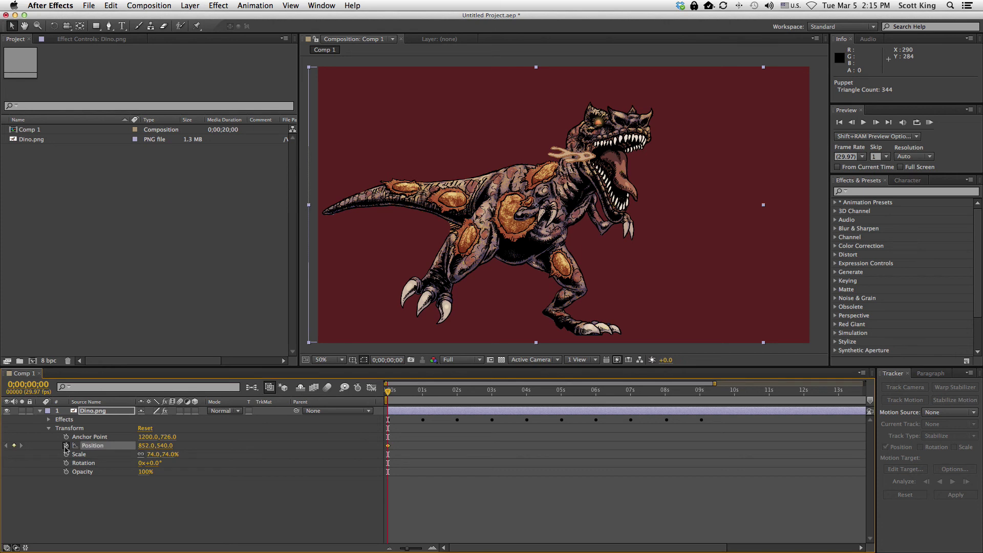
click(66, 445)
key(comma)
key(comma)
key(comma)
key(comma)
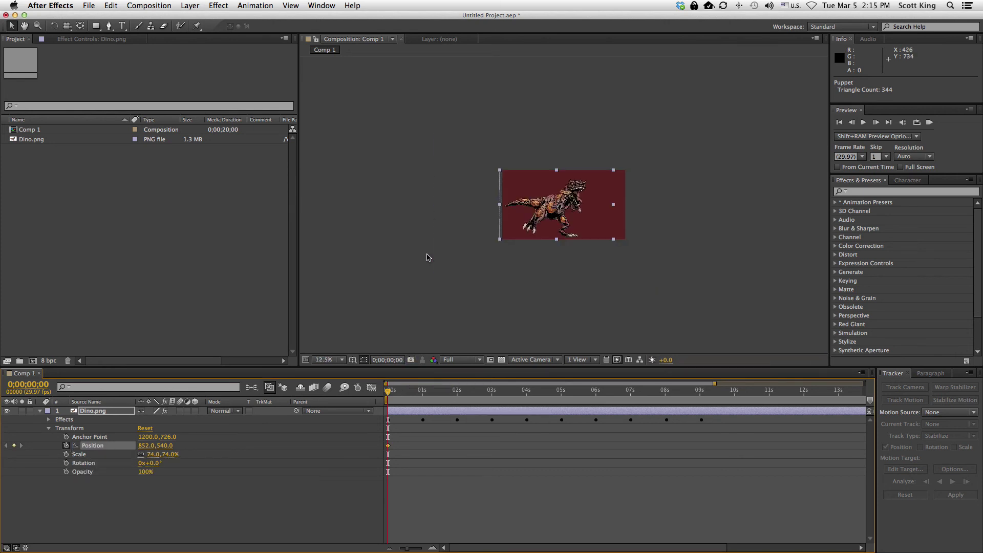
drag(551, 214, 450, 210)
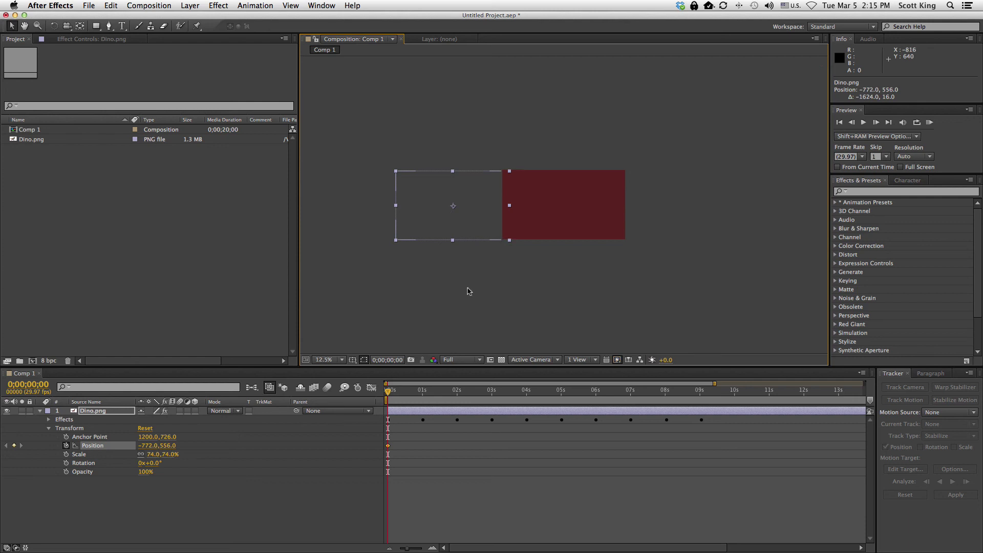
At 0;00;09;01, move the dinosaur across and out past the frame's right edge, to about 2852, 524.
drag(419, 393, 700, 394)
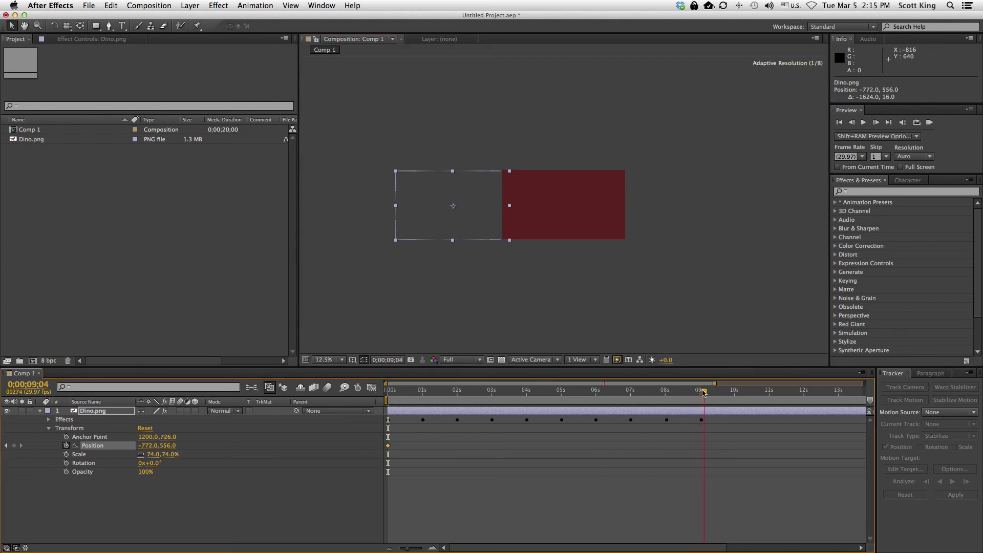
drag(700, 392, 700, 392)
drag(445, 211, 661, 211)
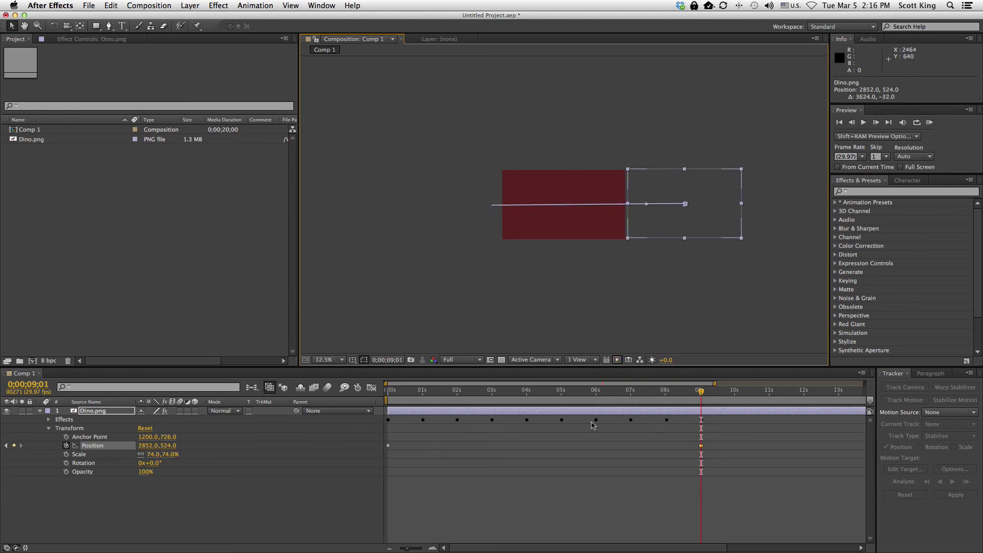
Scrub to 0;00;01;08, magnify the composition view to 50% and set its resolution to Half.
mouse_move(415, 392)
mouse_down()
mouse_move(391, 392)
mouse_move(431, 392)
mouse_up()
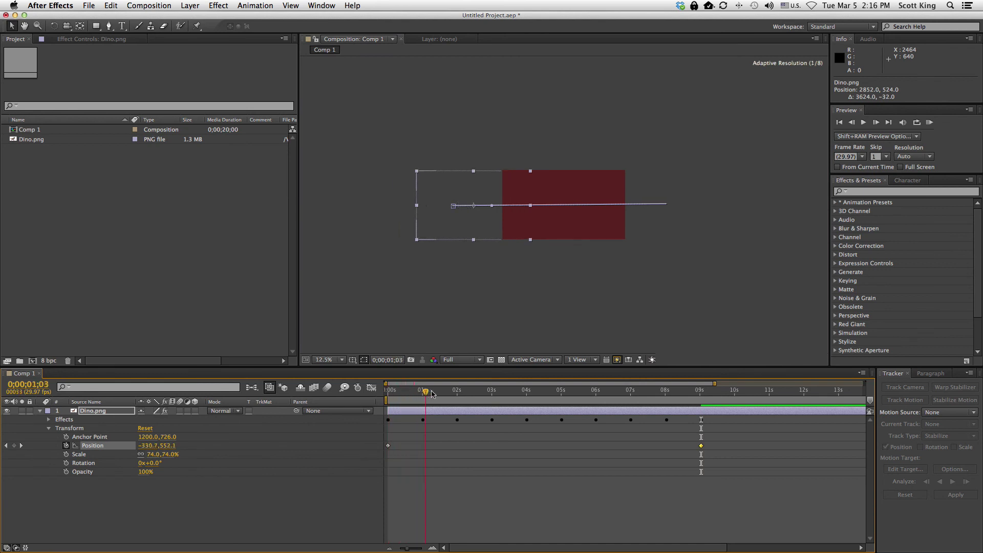
key(period)
key(period)
key(period)
key(period)
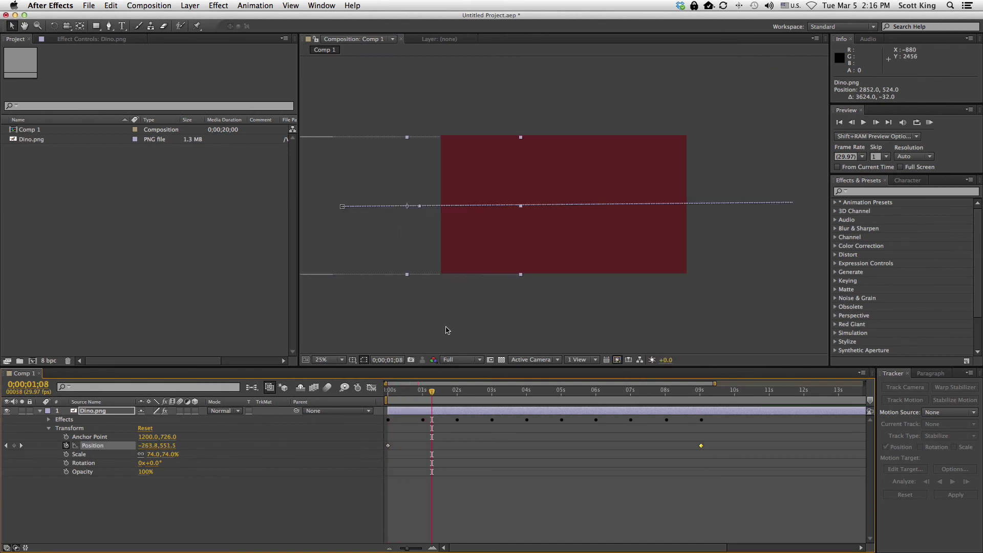
click(459, 360)
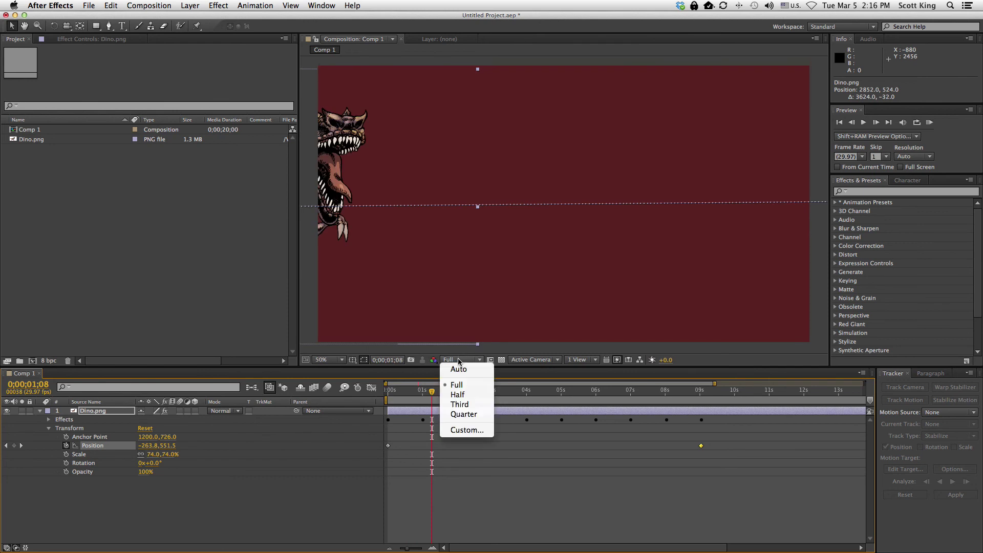
click(465, 395)
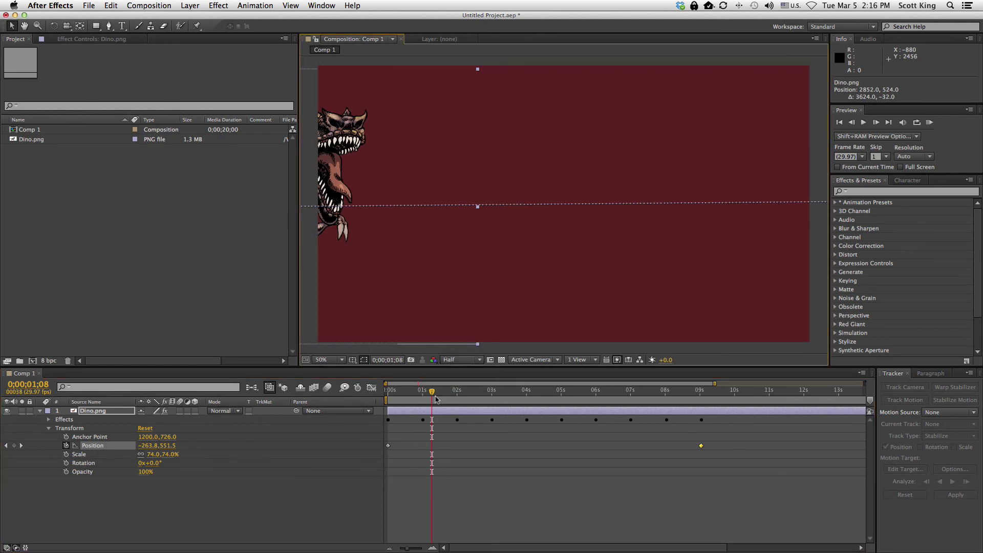
Try to run a RAM preview of the composition from the start of the timeline.
click(394, 393)
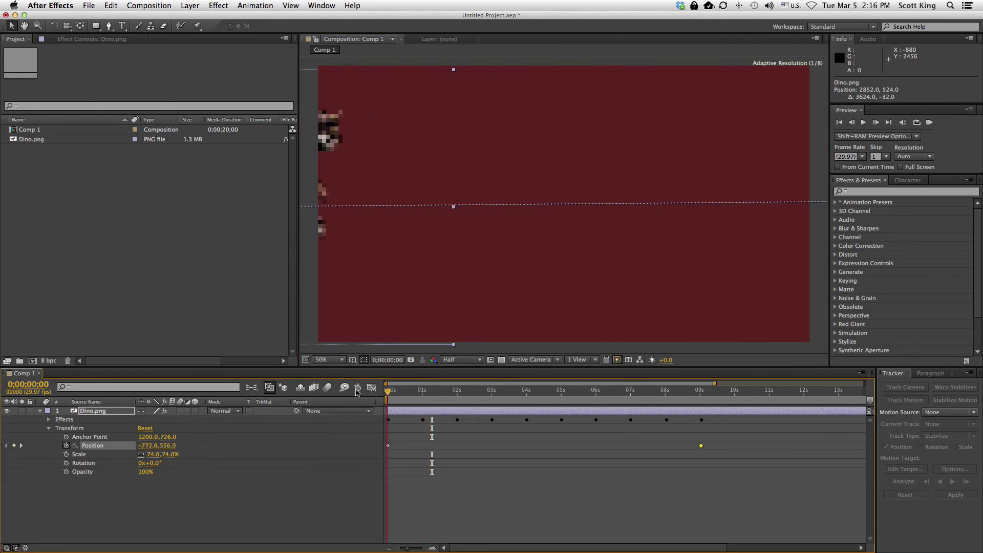
click(151, 7)
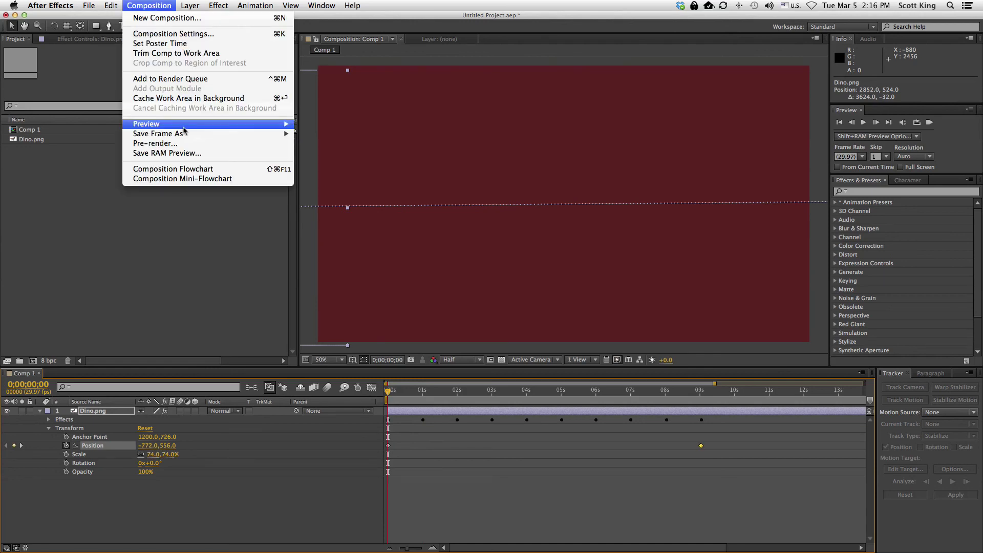
mouse_move(183, 127)
click(308, 124)
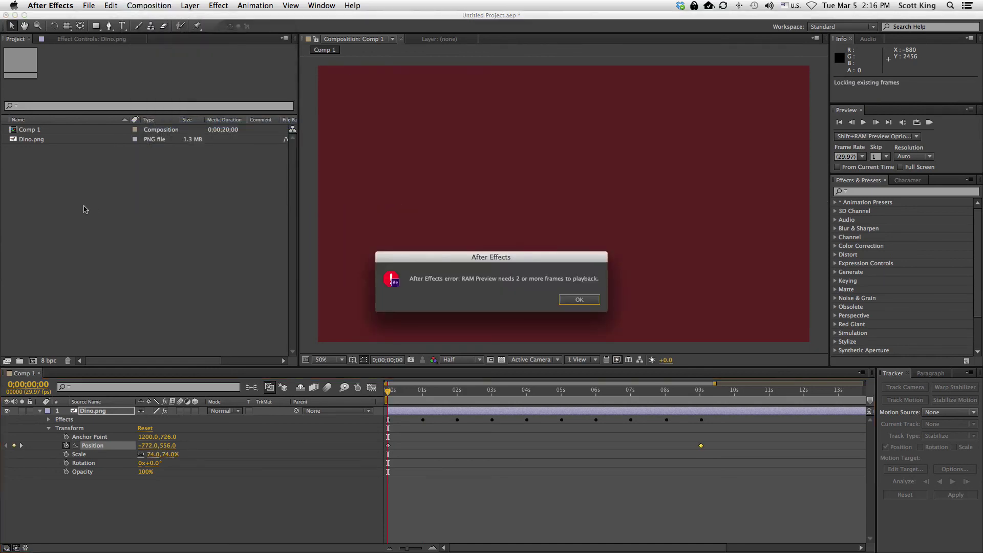
click(581, 300)
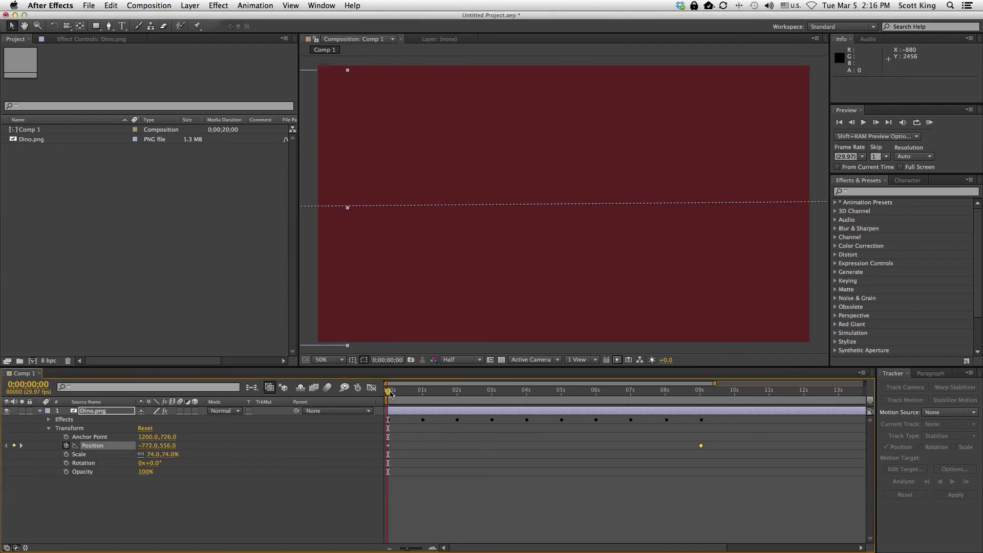
Scrub through the timeline to check the dinosaur's walk across the frame.
drag(392, 394, 491, 409)
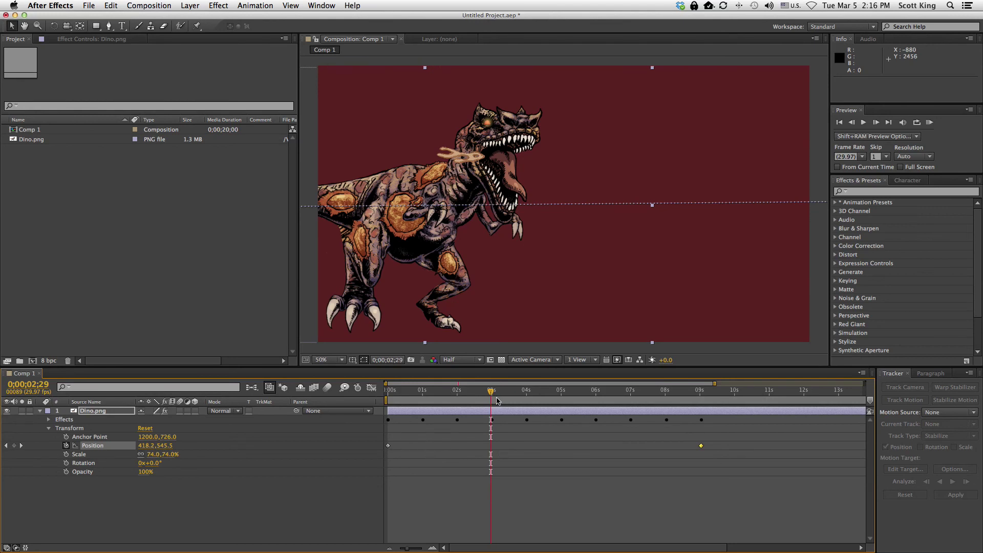
drag(436, 400, 470, 401)
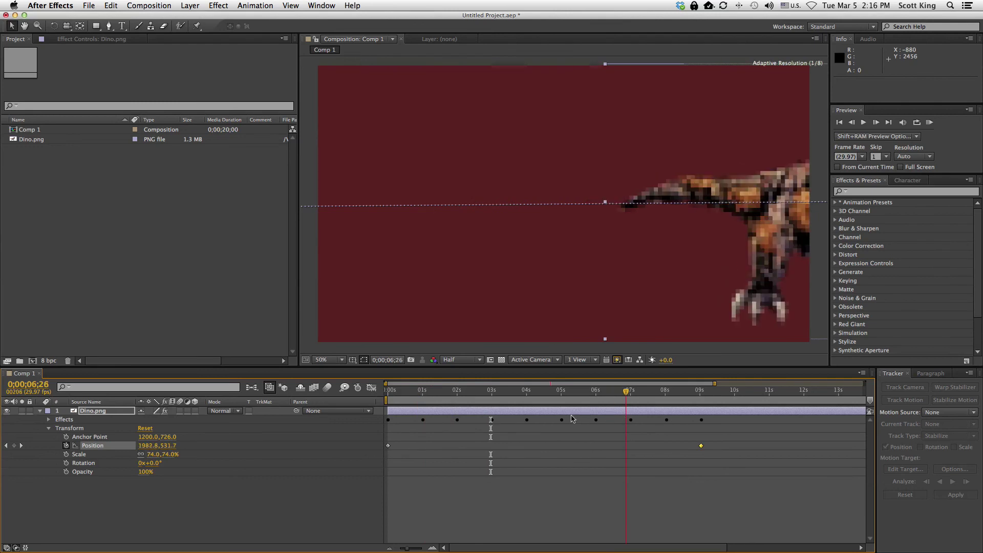